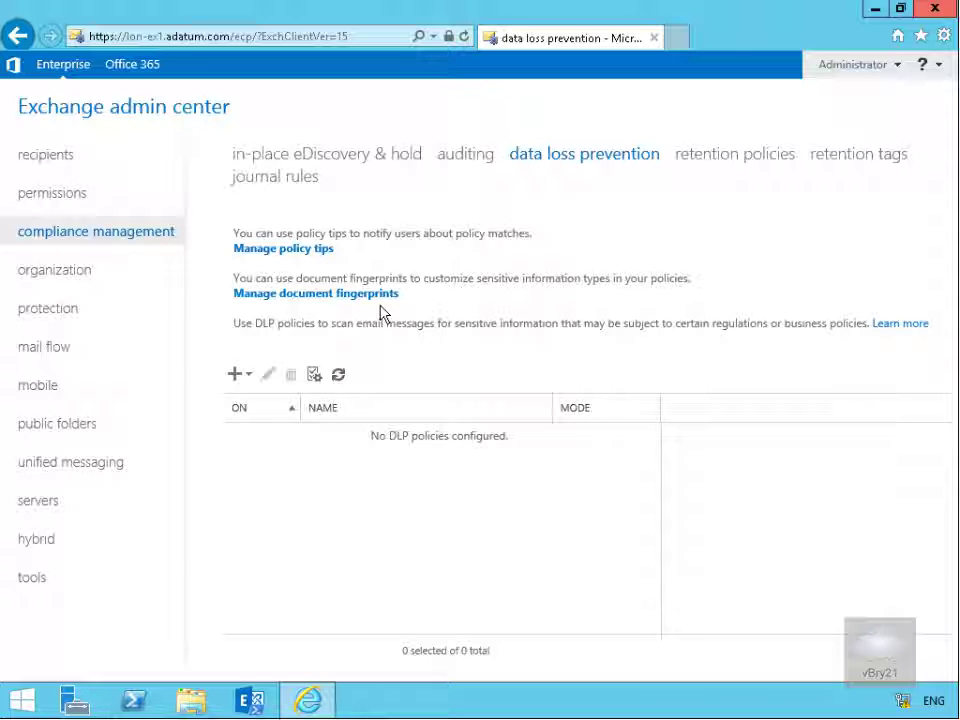
# Create an enabled custom DLP policy named 'Block IP addresses' in Enforce mode
pyautogui.click(236, 376)
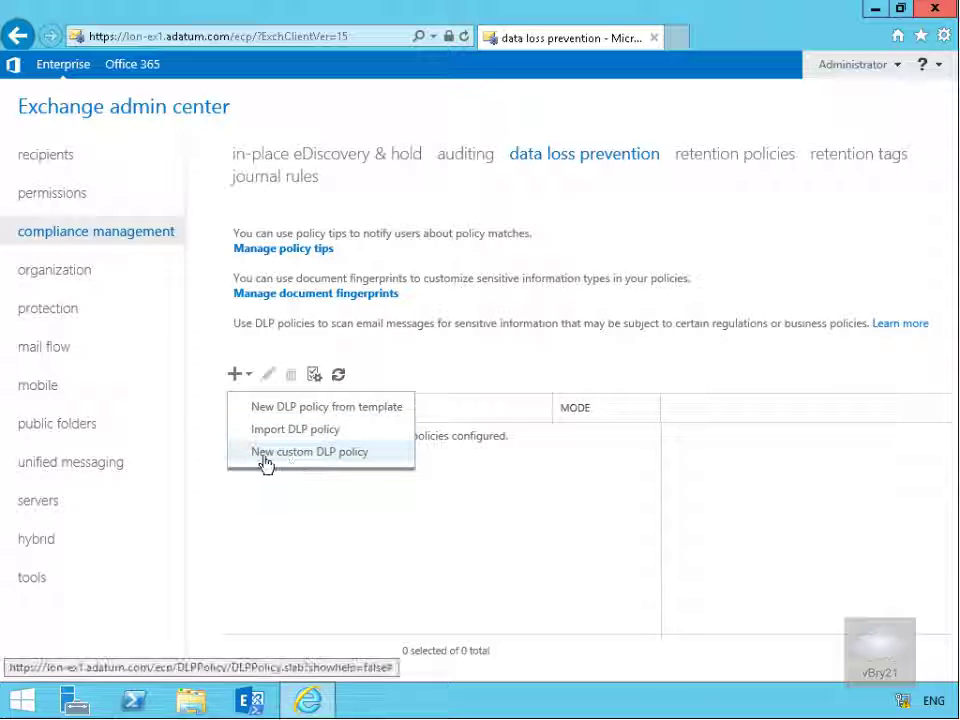
pyautogui.click(314, 455)
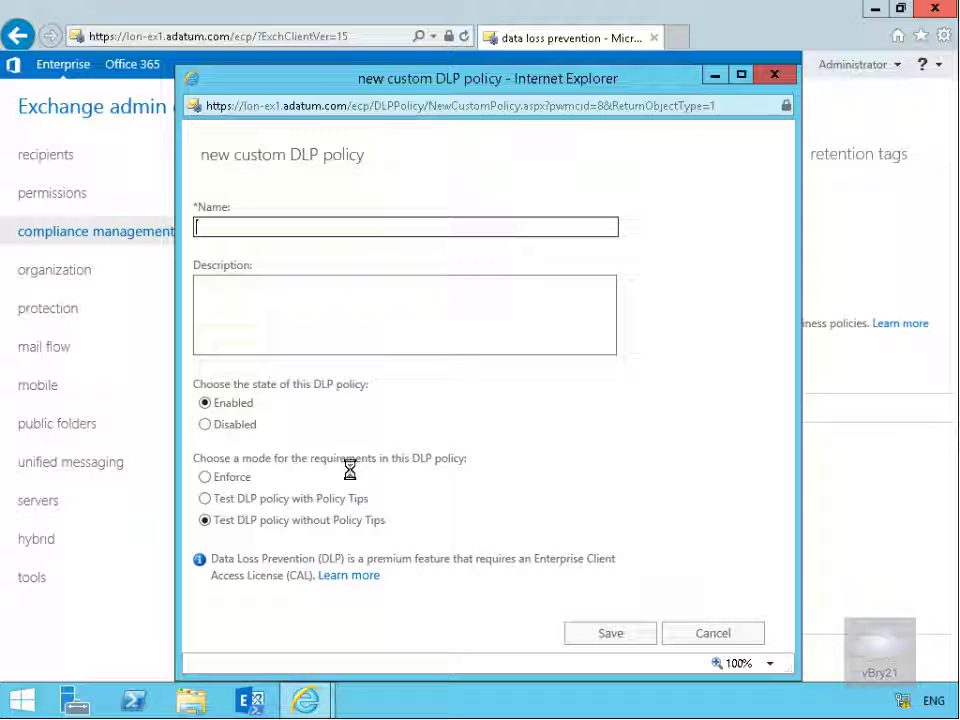
pyautogui.write('Block IP addresses')
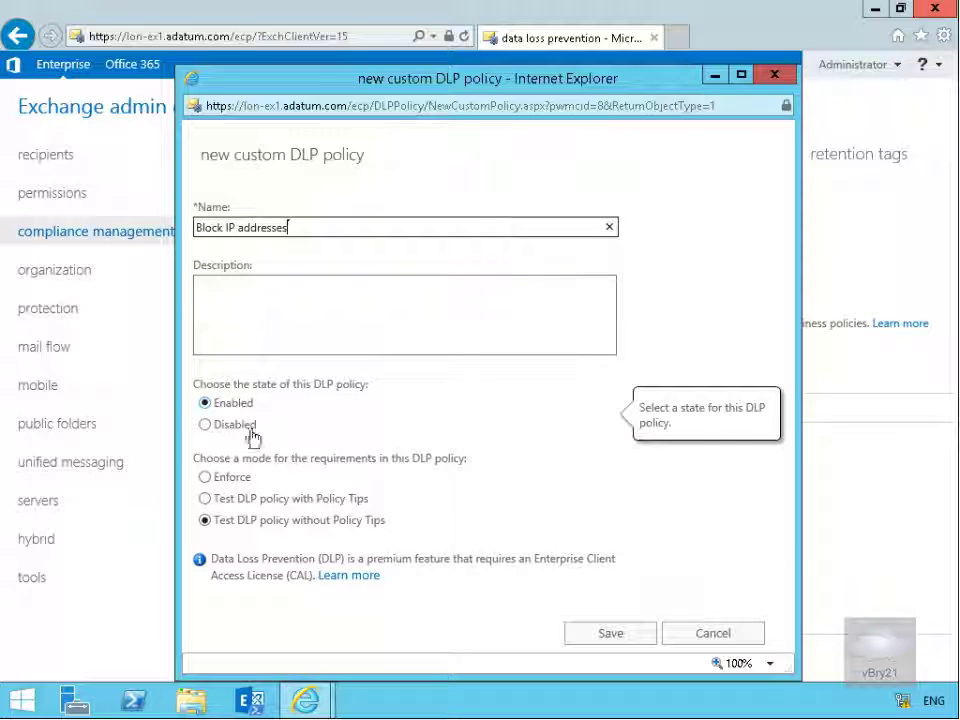
pyautogui.click(238, 482)
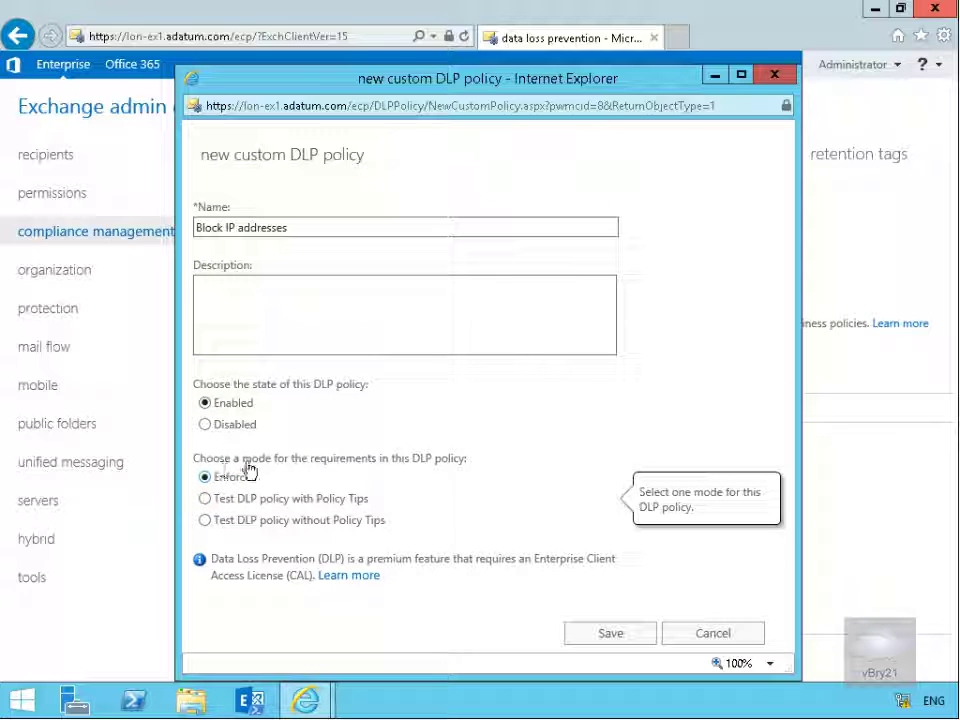
pyautogui.click(592, 634)
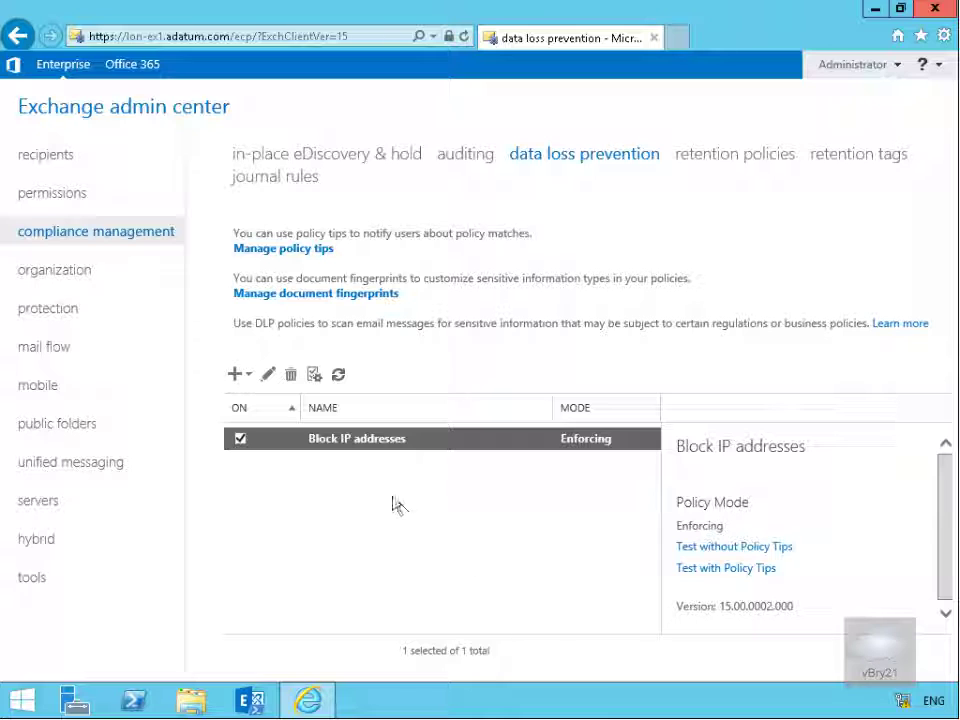
# Open the Block IP addresses policy's rules section and list the new-rule templates
pyautogui.click(267, 376)
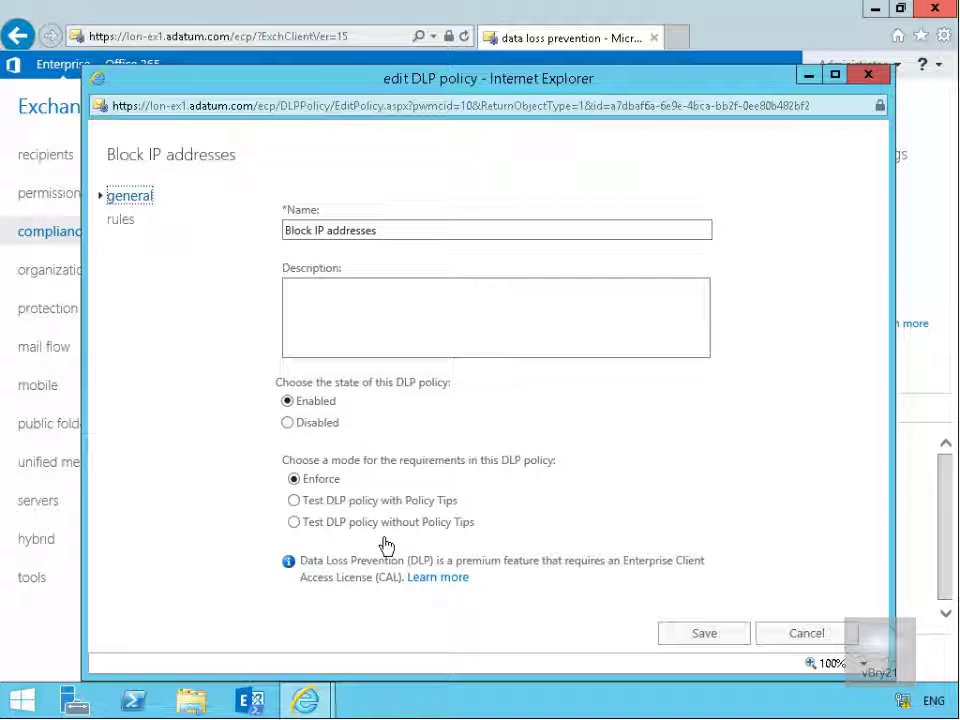
pyautogui.click(119, 220)
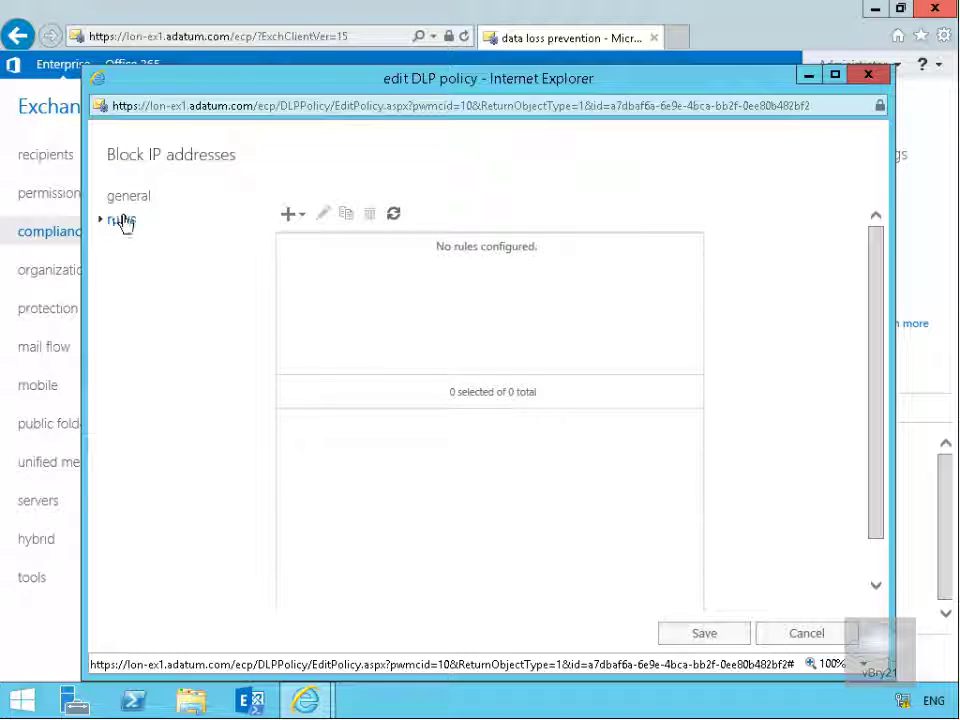
pyautogui.click(301, 222)
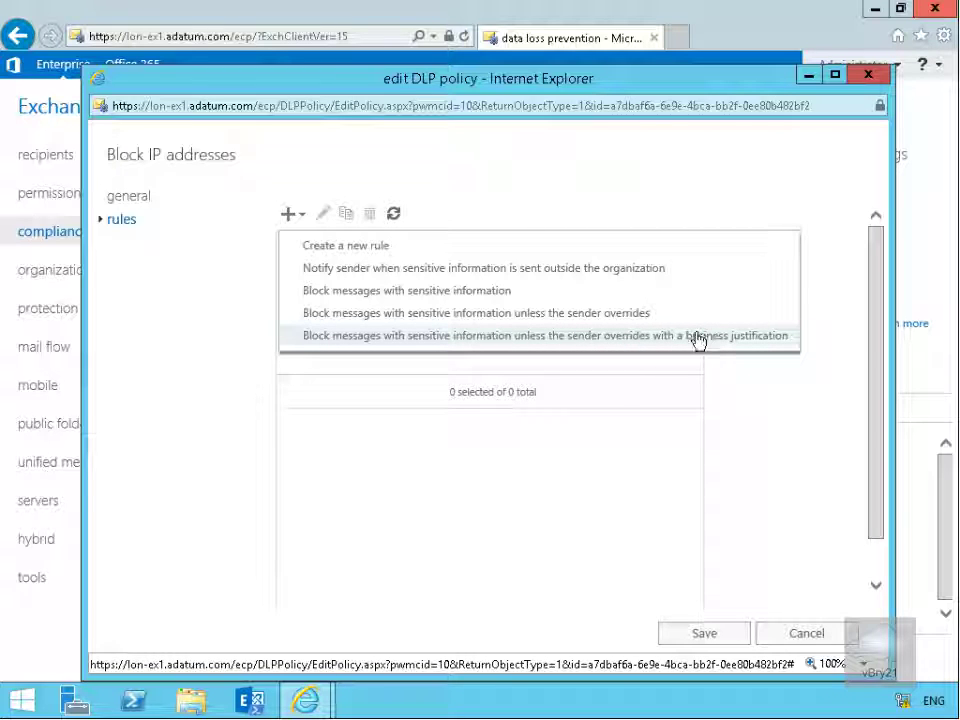
# Start a 'Block messages with sensitive information' rule scoped to recipients Inside the organization
pyautogui.click(489, 300)
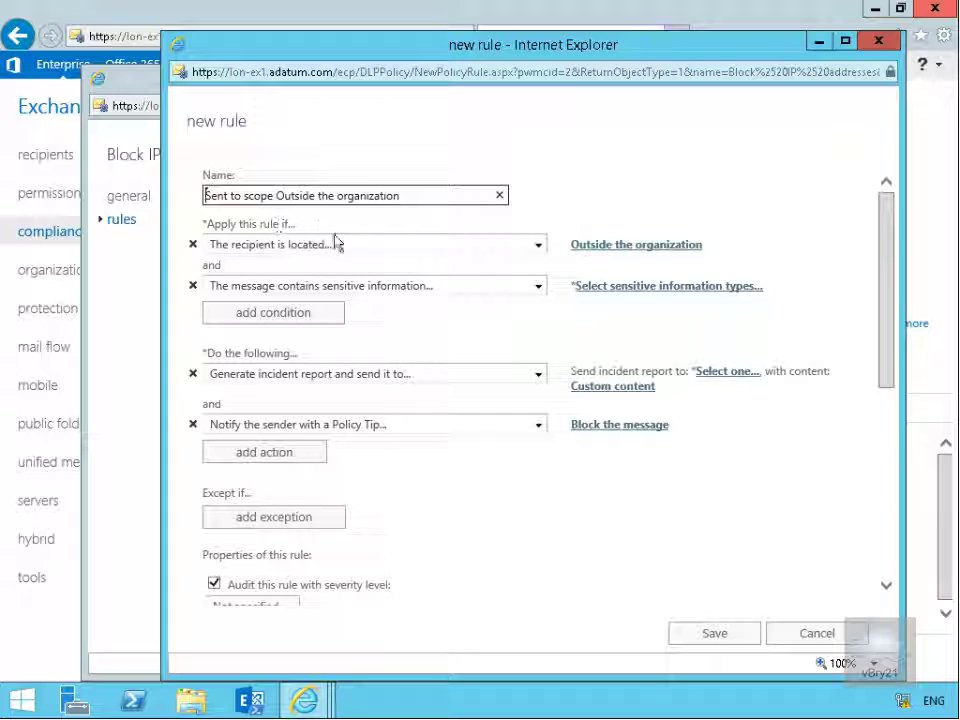
pyautogui.click(626, 245)
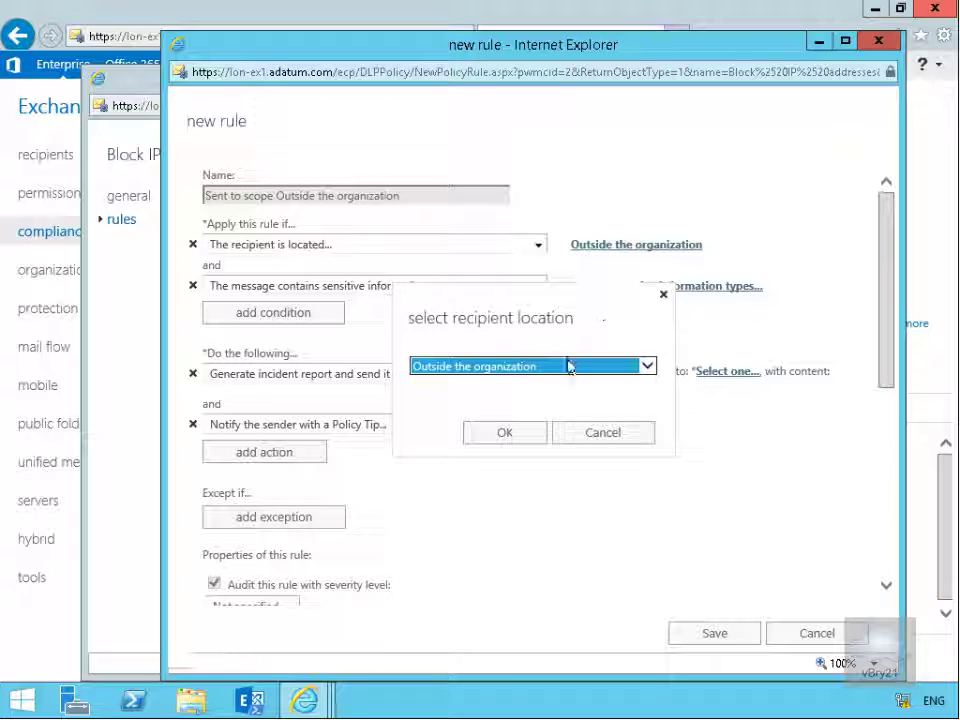
pyautogui.click(569, 368)
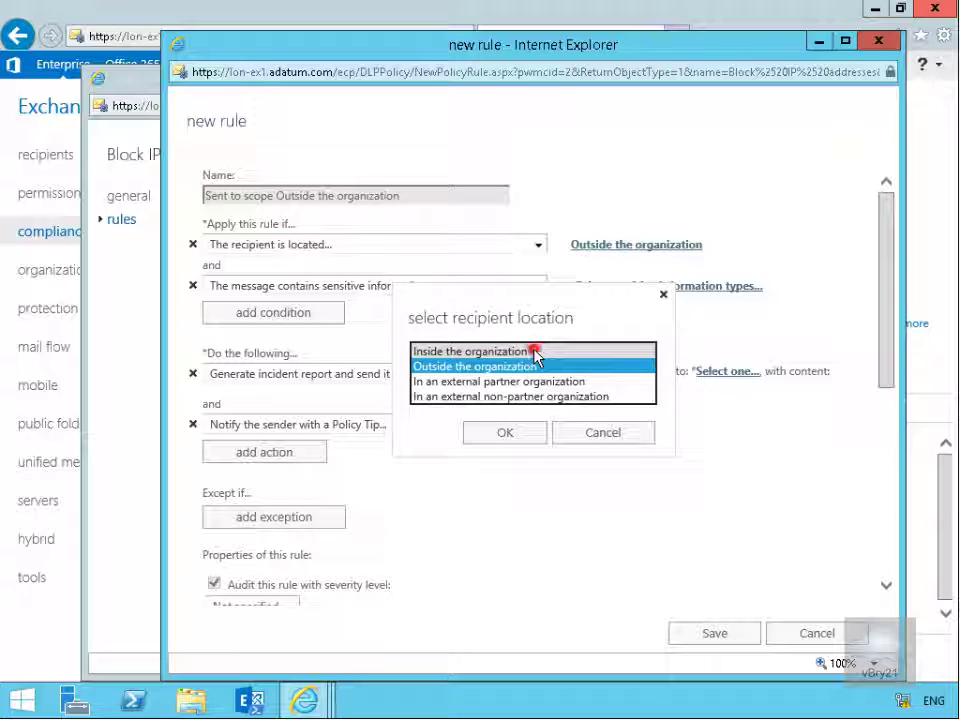
pyautogui.click(535, 352)
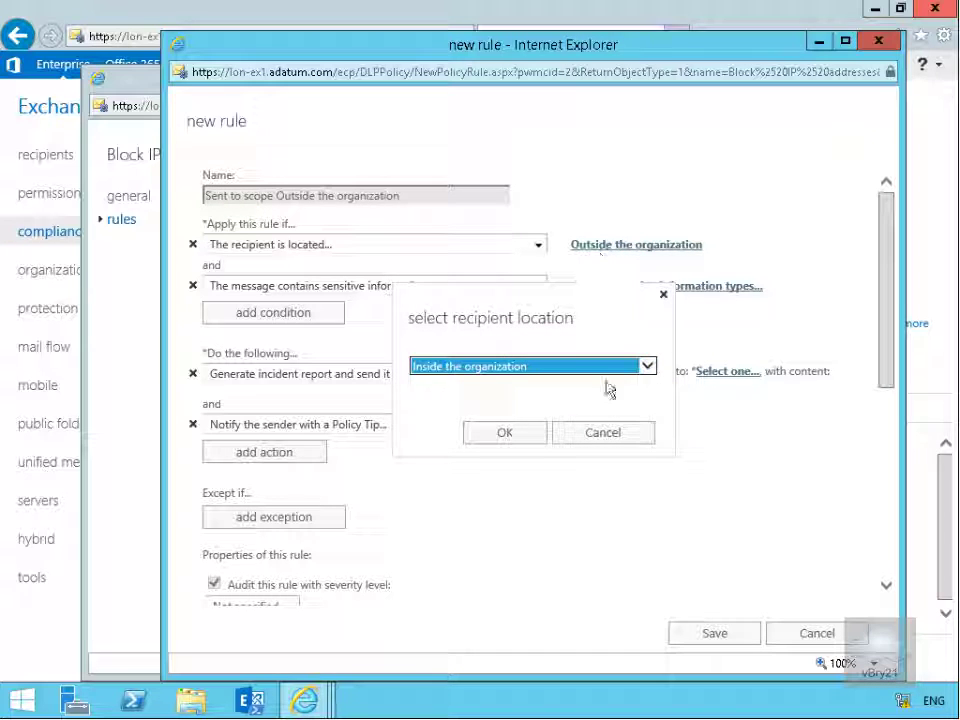
pyautogui.click(646, 367)
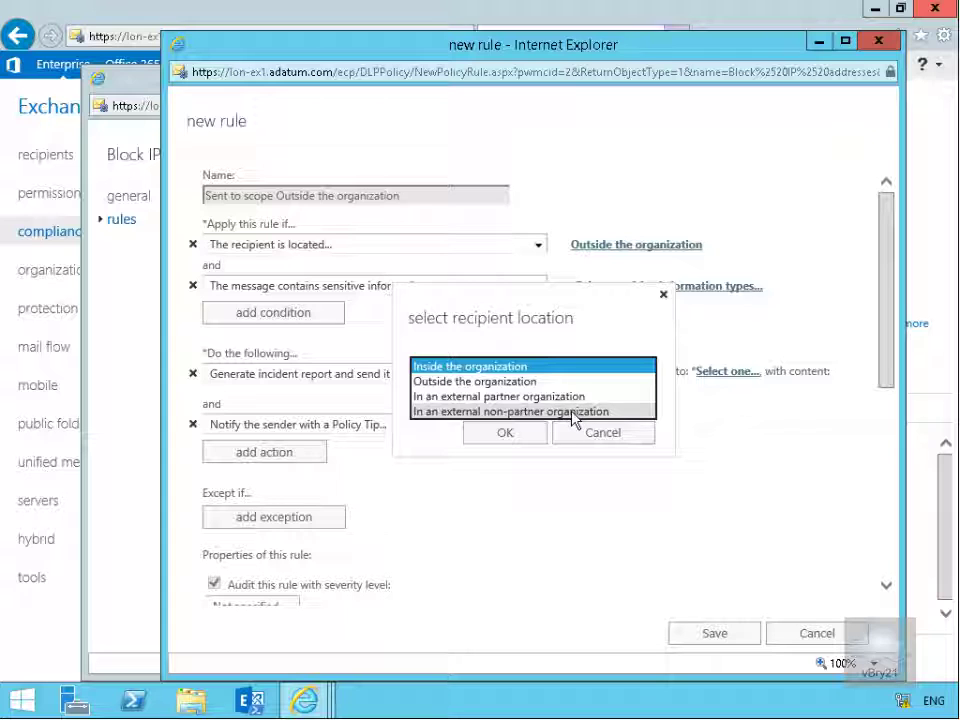
pyautogui.click(536, 368)
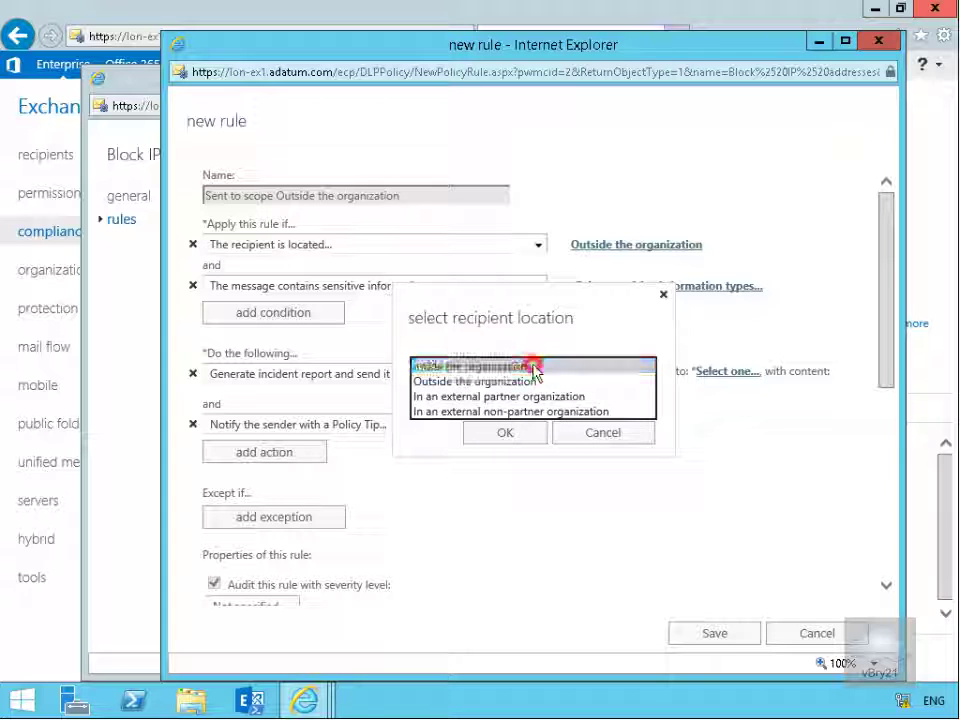
pyautogui.click(533, 433)
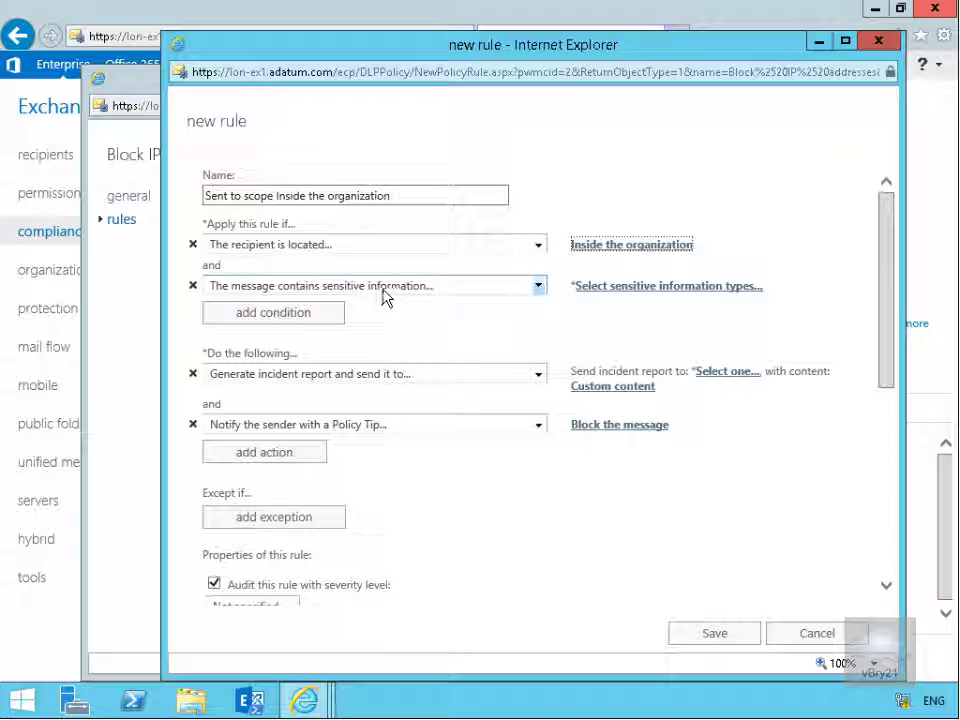
# Open the sensitive information types list and scroll down to find IP Address
pyautogui.click(652, 290)
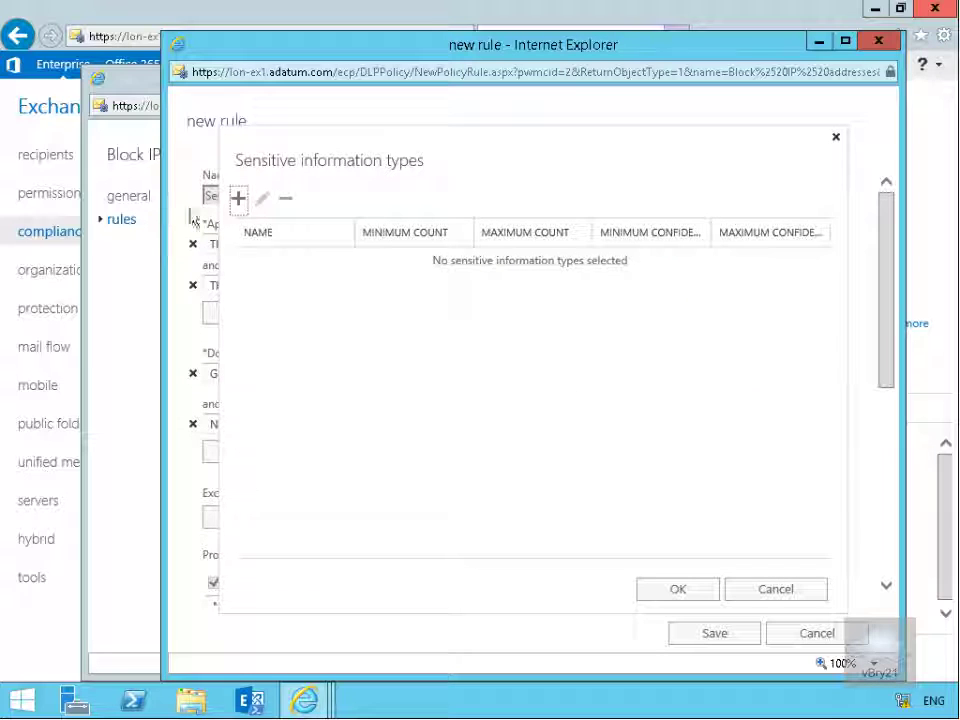
pyautogui.click(240, 200)
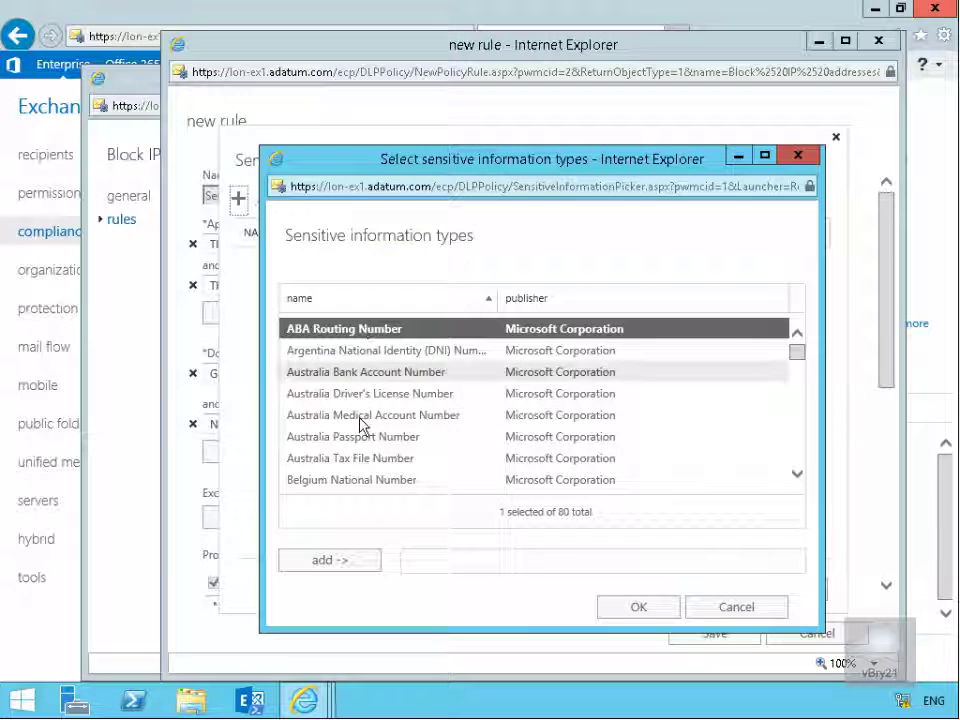
pyautogui.click(797, 474)
pyautogui.click(797, 474)
pyautogui.click(797, 474)
pyautogui.click(797, 474)
pyautogui.click(797, 474)
pyautogui.click(797, 474)
pyautogui.click(797, 474)
pyautogui.click(797, 474)
pyautogui.click(797, 474)
pyautogui.click(797, 474)
pyautogui.click(797, 474)
pyautogui.click(797, 474)
pyautogui.click(797, 474)
pyautogui.click(795, 474)
# Add IP Address as the rule's sensitive information type and confirm the condition
pyautogui.click(321, 425)
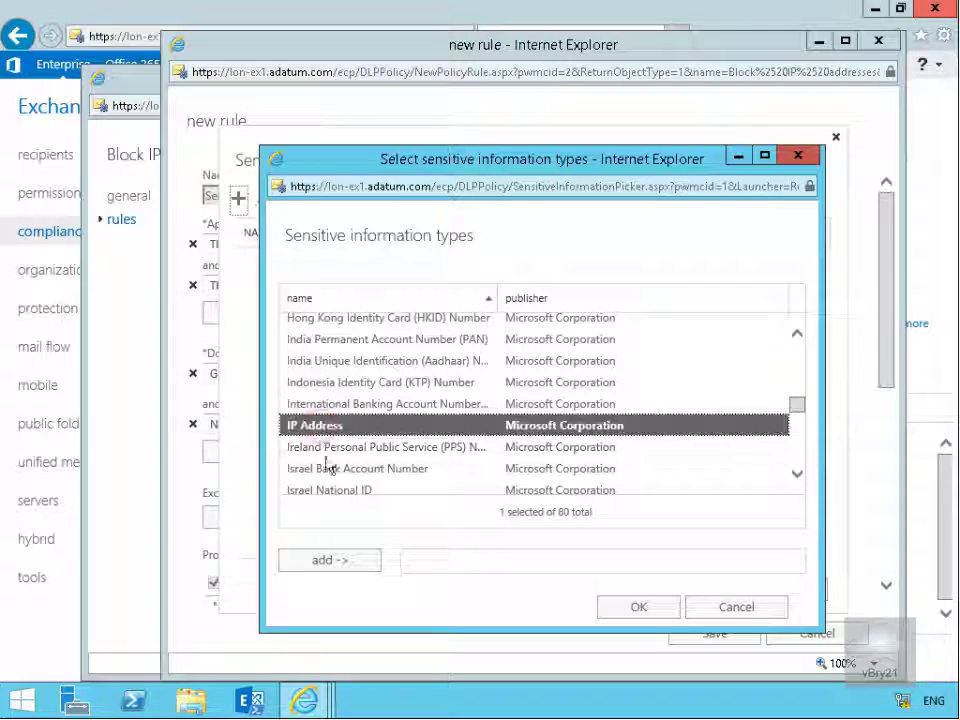
pyautogui.click(357, 566)
pyautogui.click(638, 608)
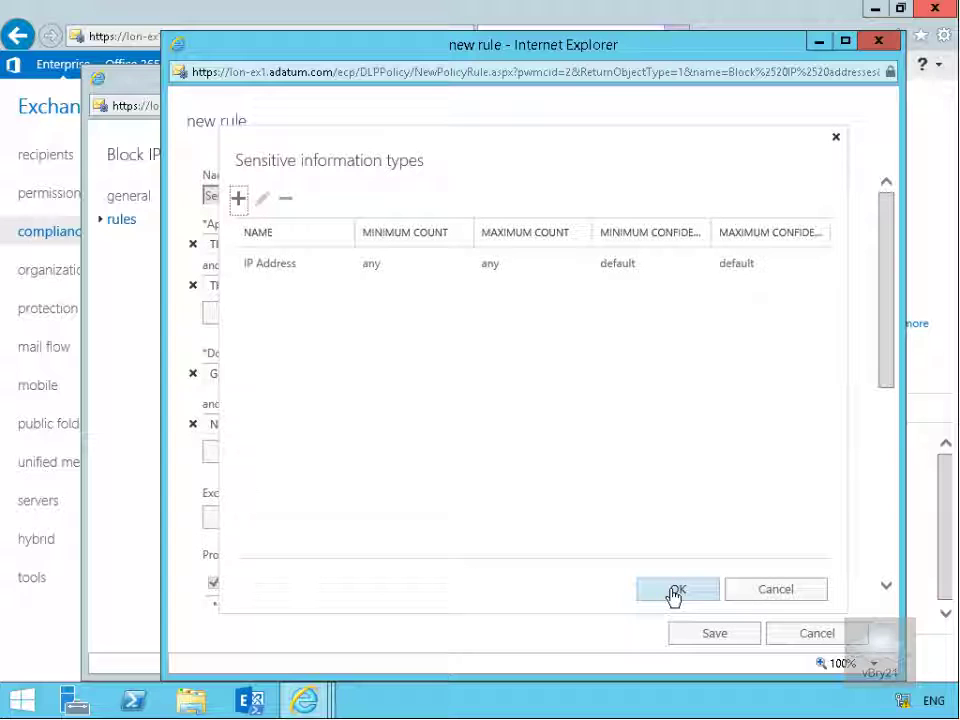
pyautogui.click(675, 590)
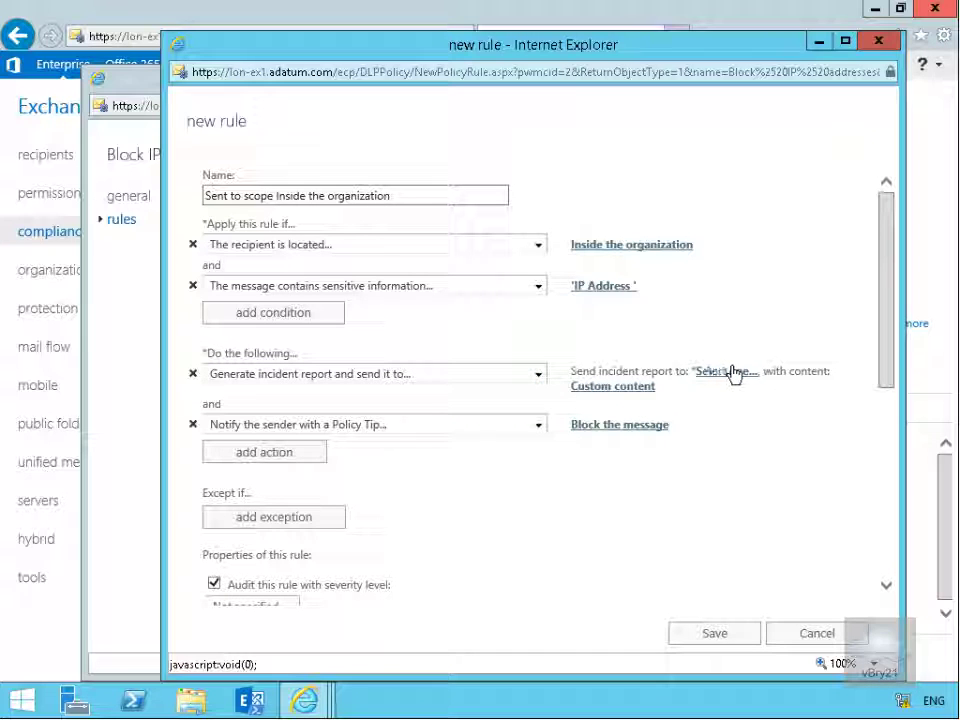
# Choose Administrator in Select Members as the incident report recipient
pyautogui.click(538, 373)
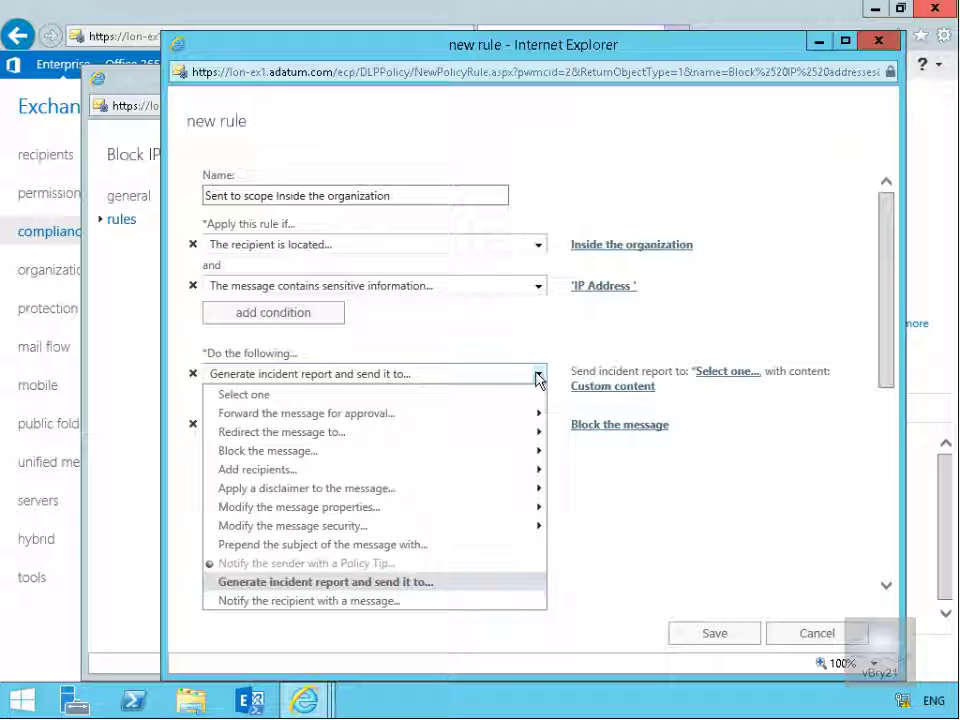
pyautogui.moveTo(366, 425)
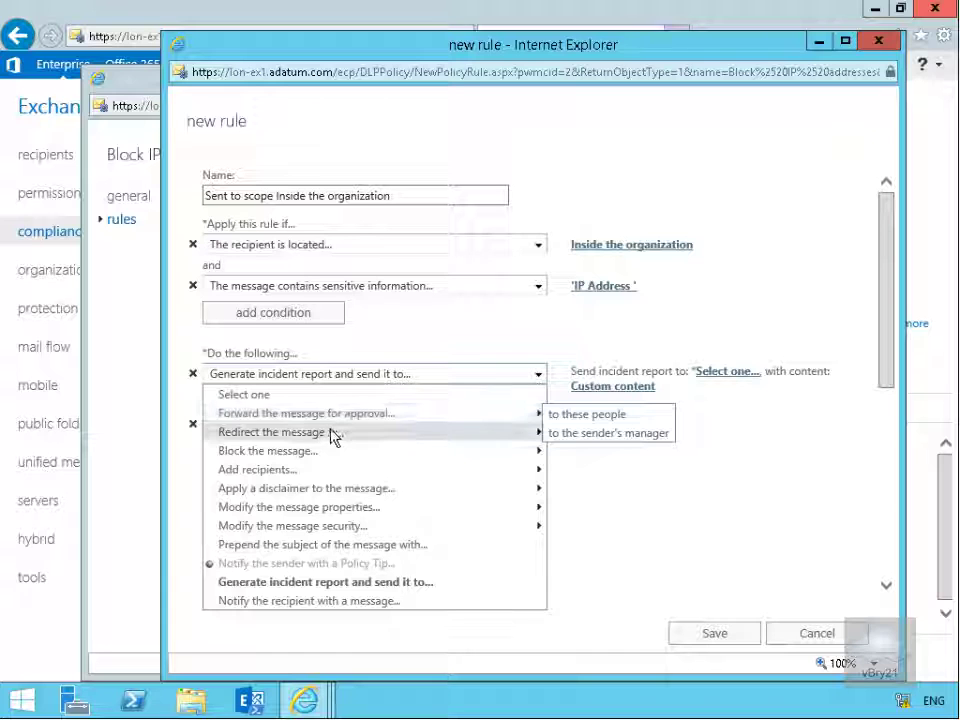
pyautogui.moveTo(333, 438)
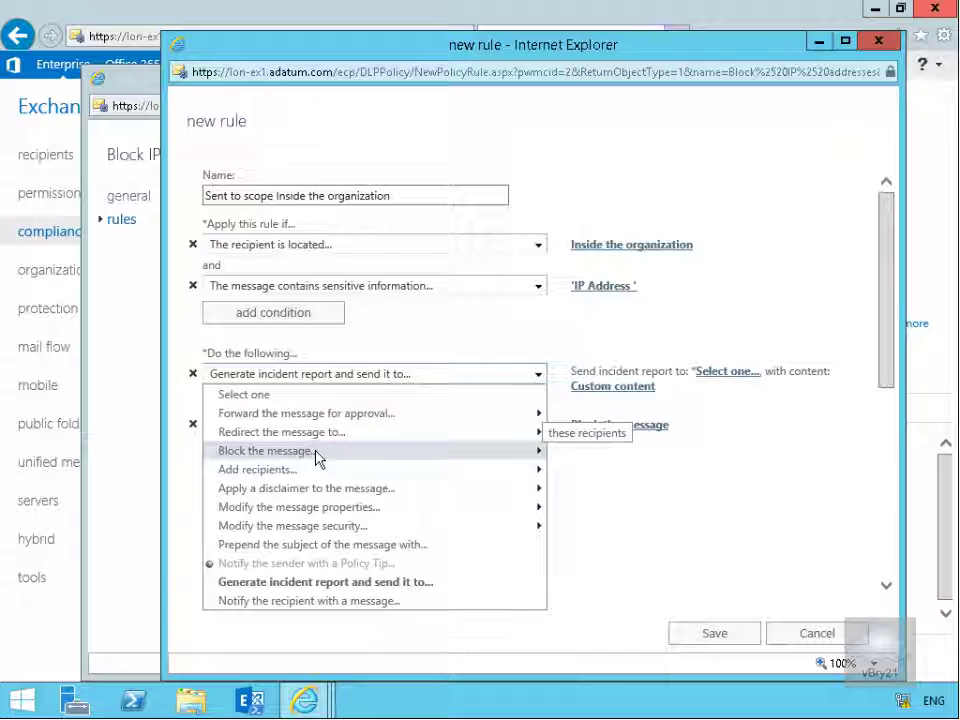
pyautogui.moveTo(294, 468)
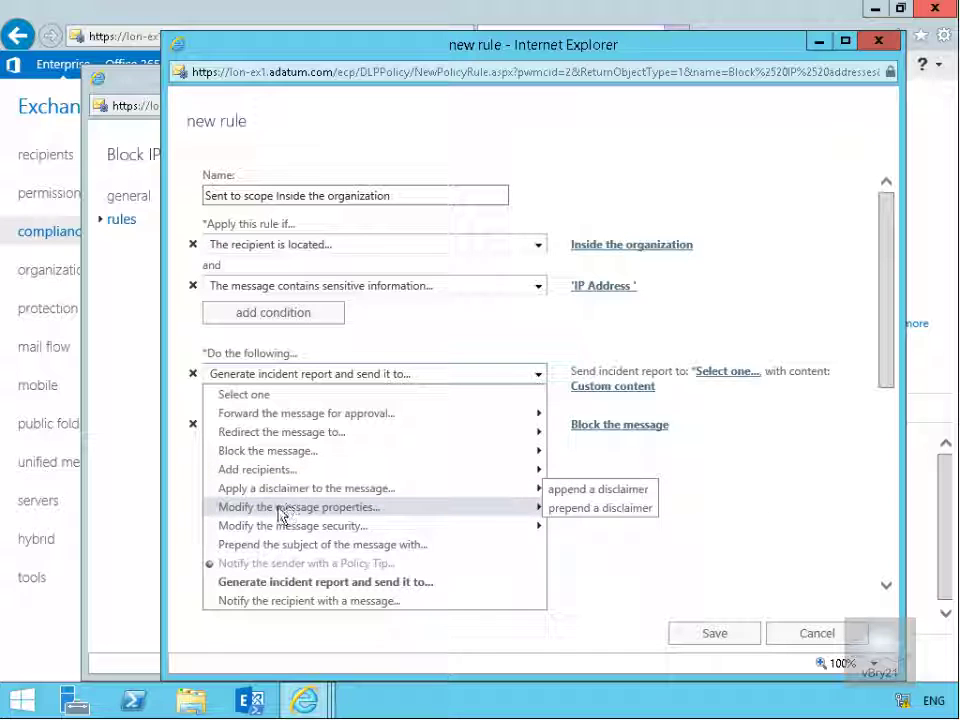
pyautogui.moveTo(282, 512)
pyautogui.moveTo(305, 533)
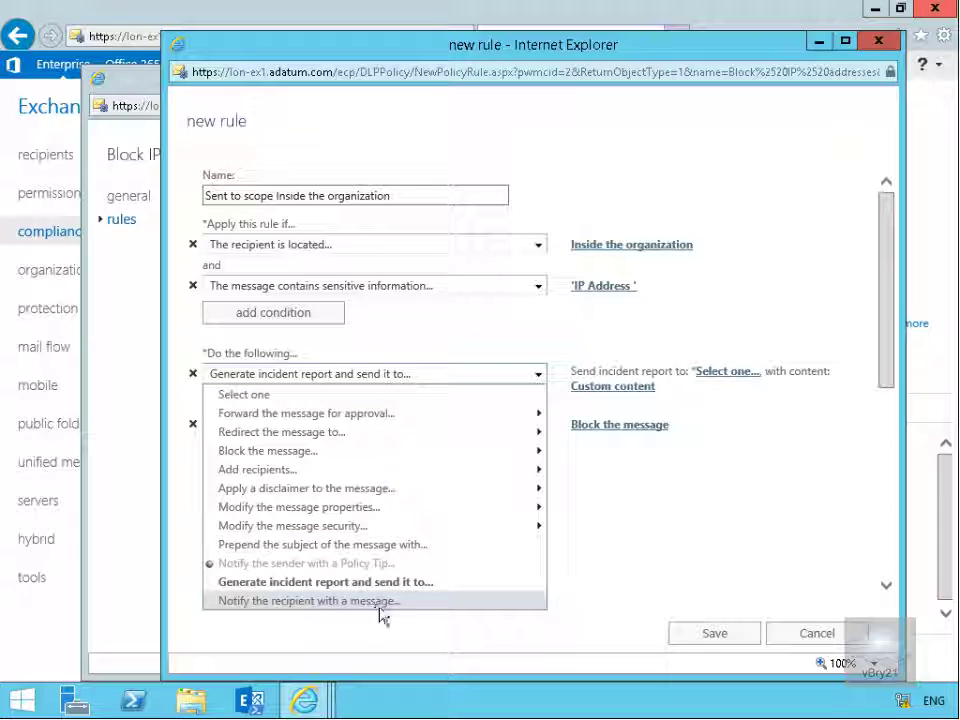
pyautogui.click(731, 371)
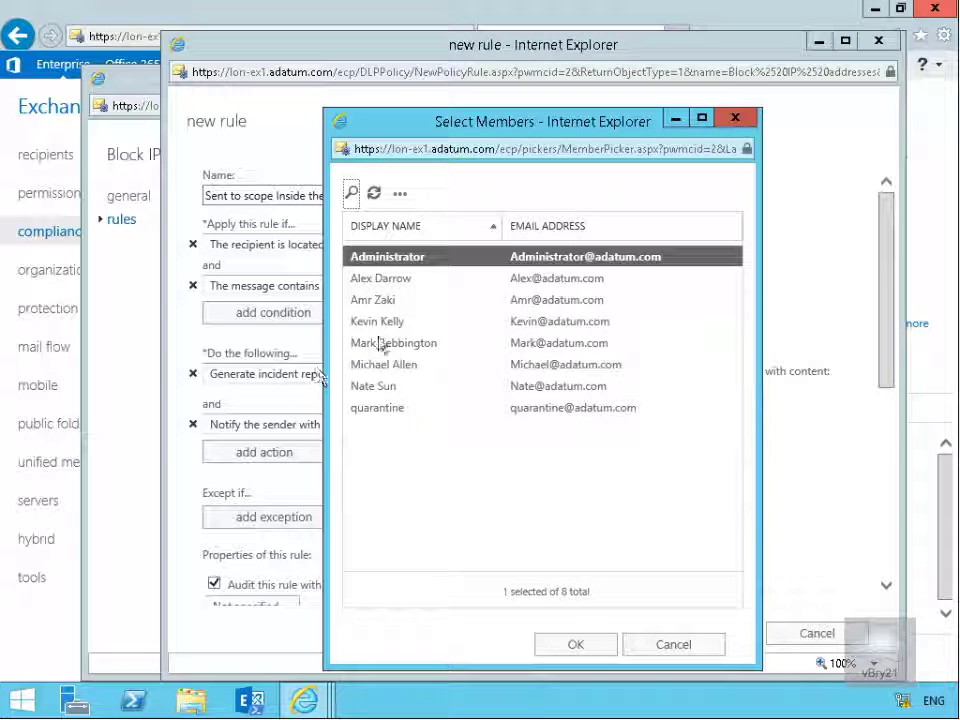
pyautogui.click(398, 259)
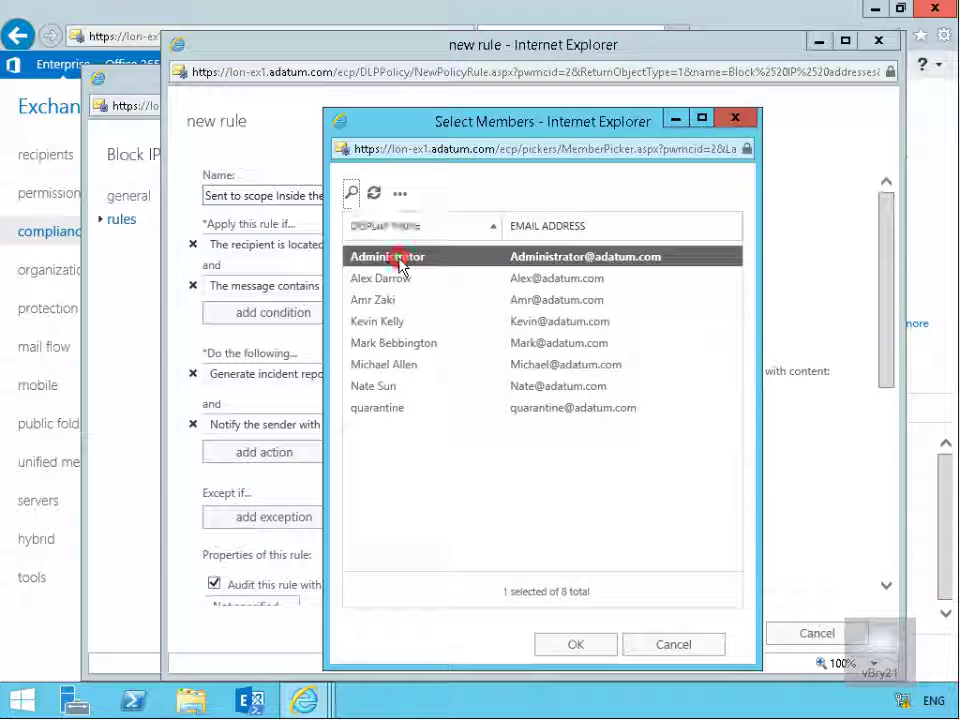
pyautogui.click(590, 648)
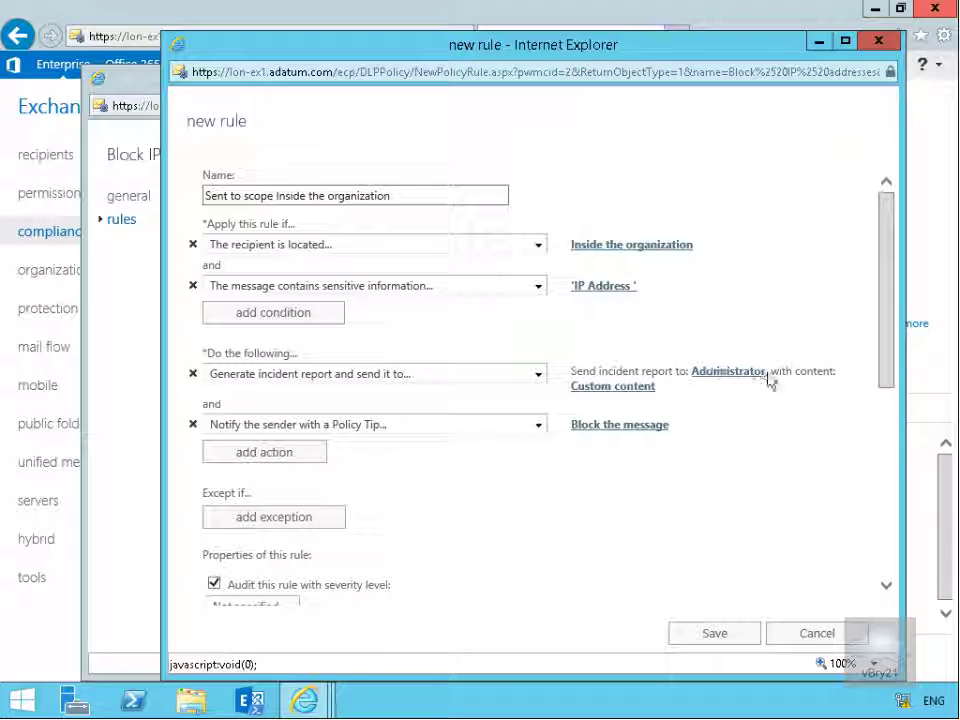
# Set custom report content including sender, recipients, subject and matching content
pyautogui.click(638, 387)
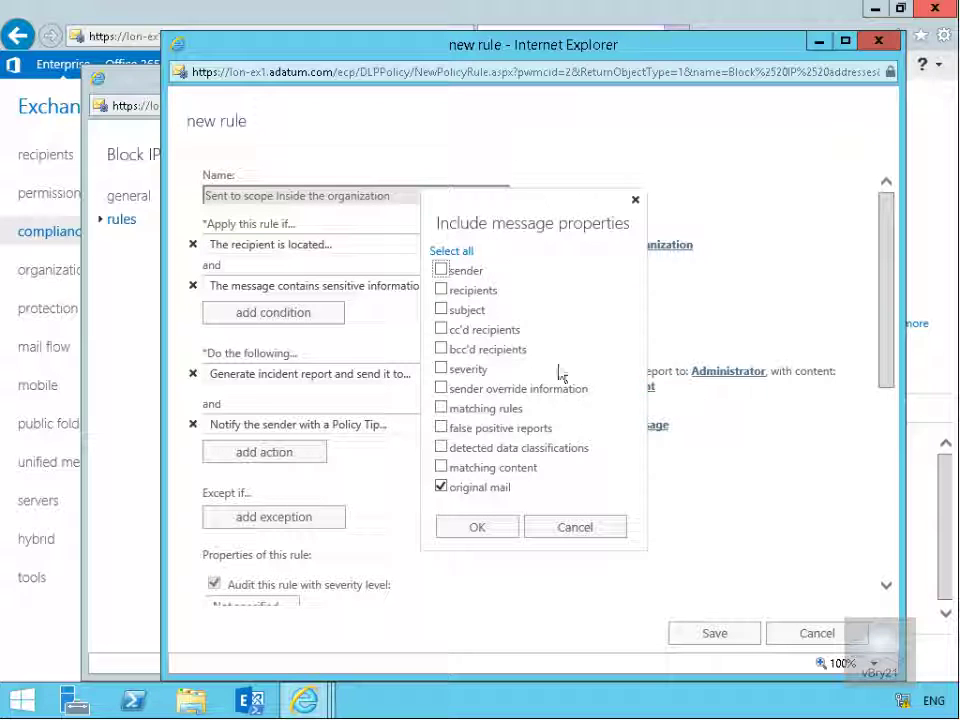
pyautogui.click(441, 270)
pyautogui.click(441, 290)
pyautogui.click(442, 310)
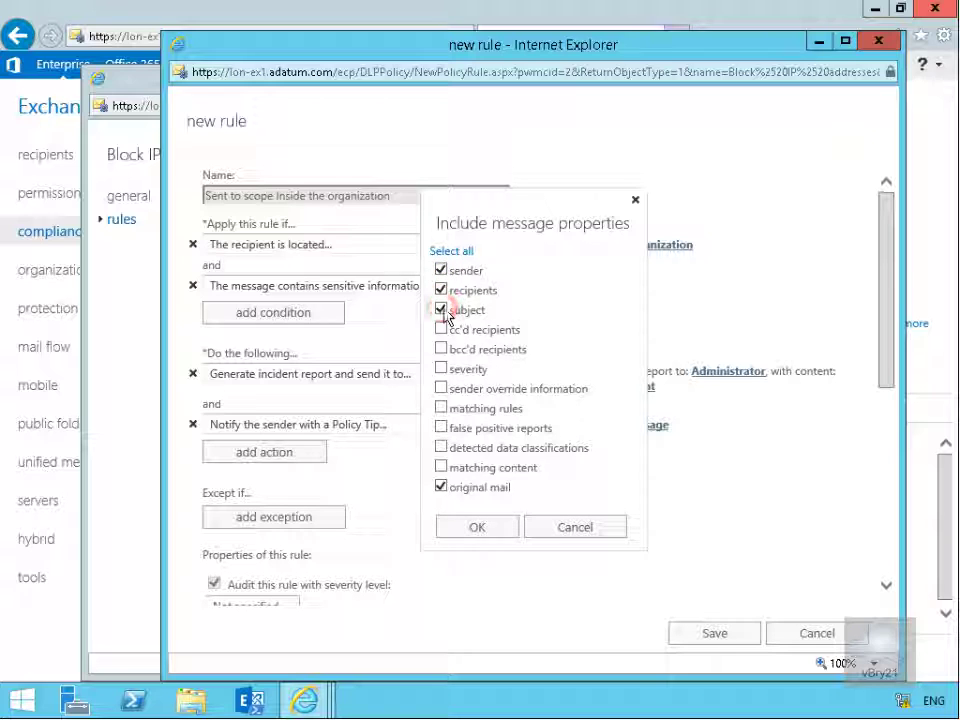
pyautogui.click(441, 467)
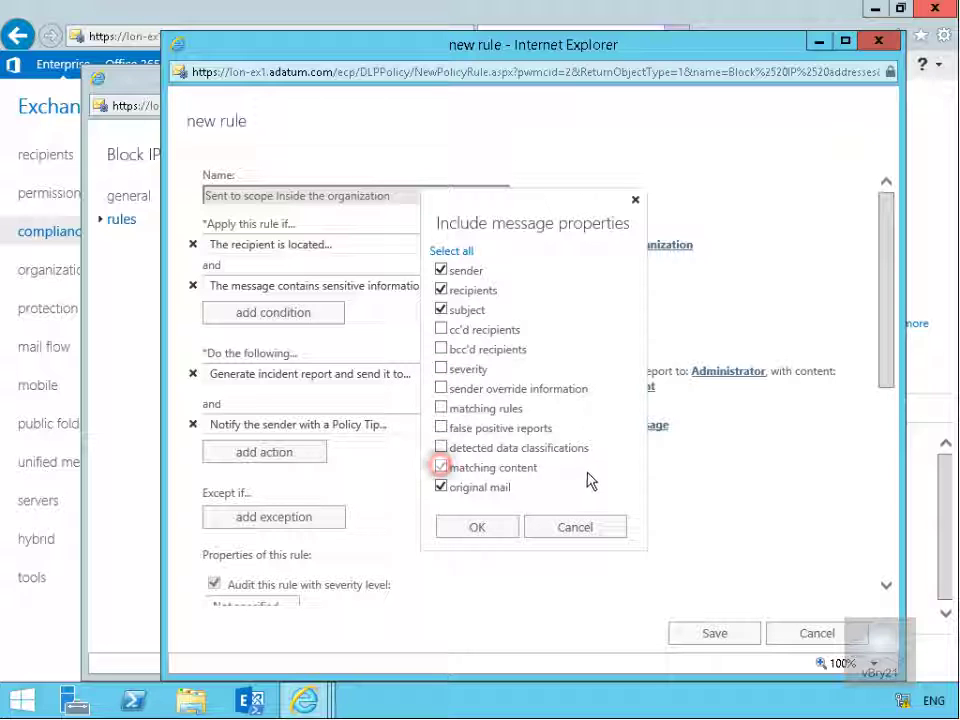
pyautogui.click(485, 529)
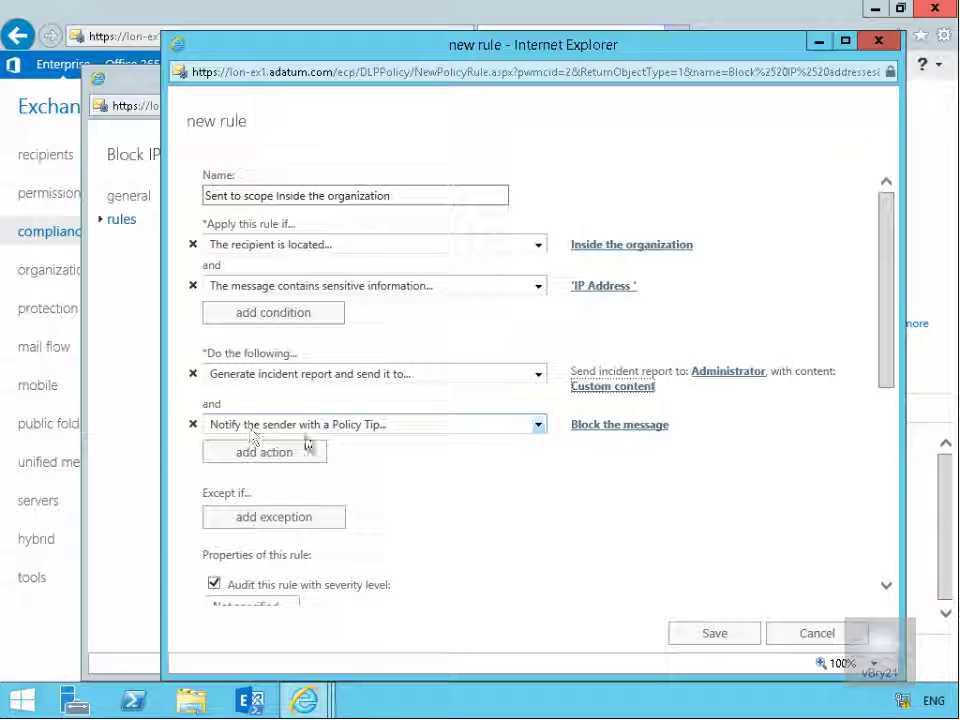
# Set the Policy Tip to block with NDR 'This message has been blocked due to IT policy based on IP address'
pyautogui.click(540, 427)
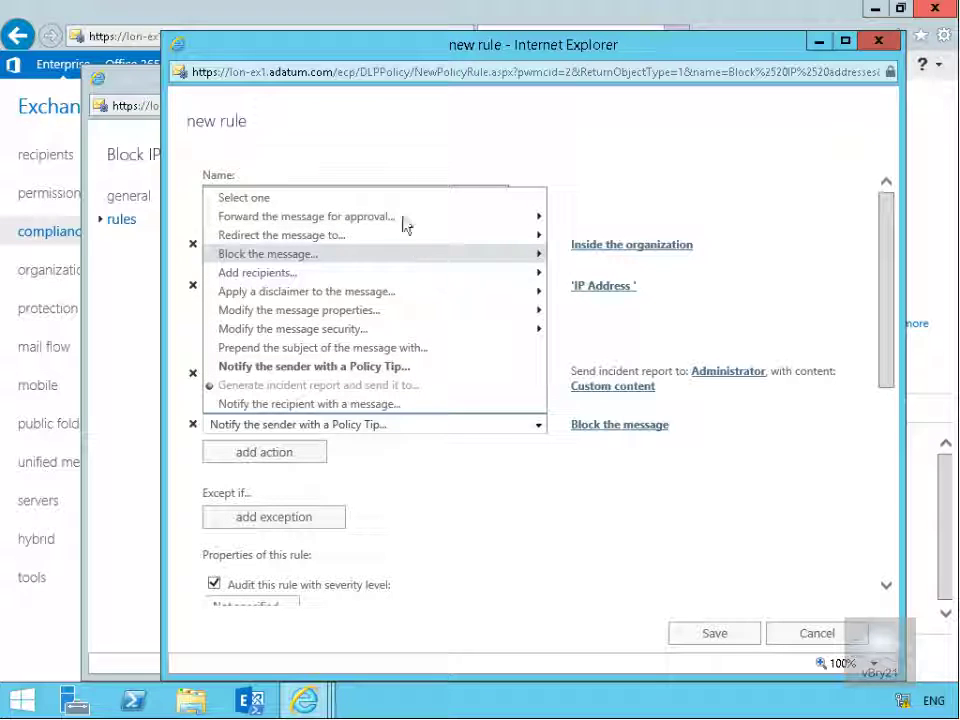
pyautogui.click(574, 478)
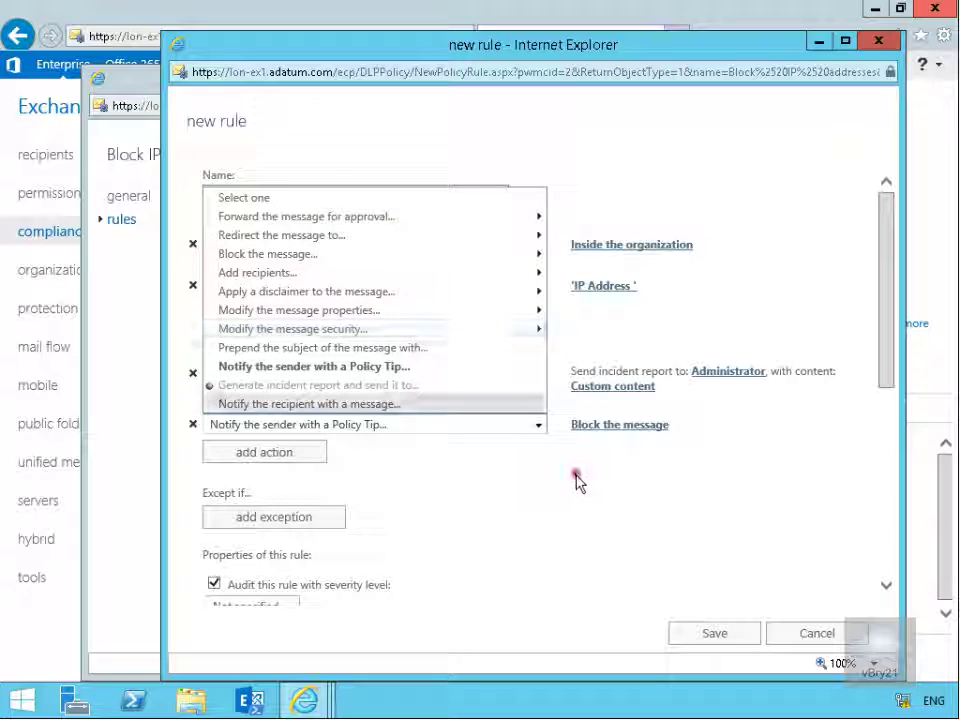
pyautogui.click(621, 429)
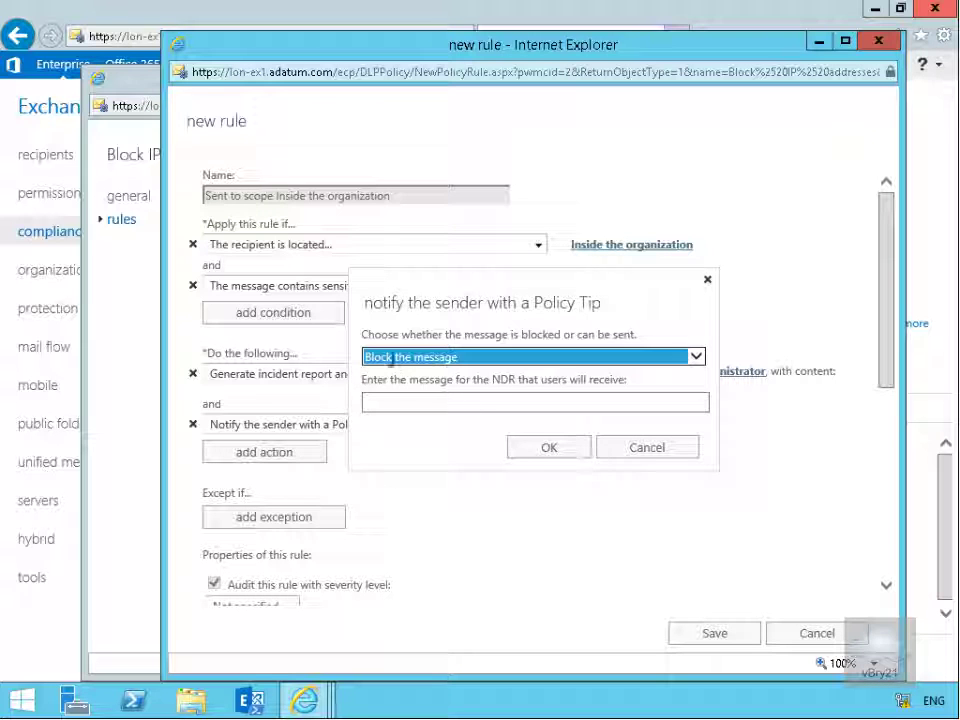
pyautogui.click(409, 400)
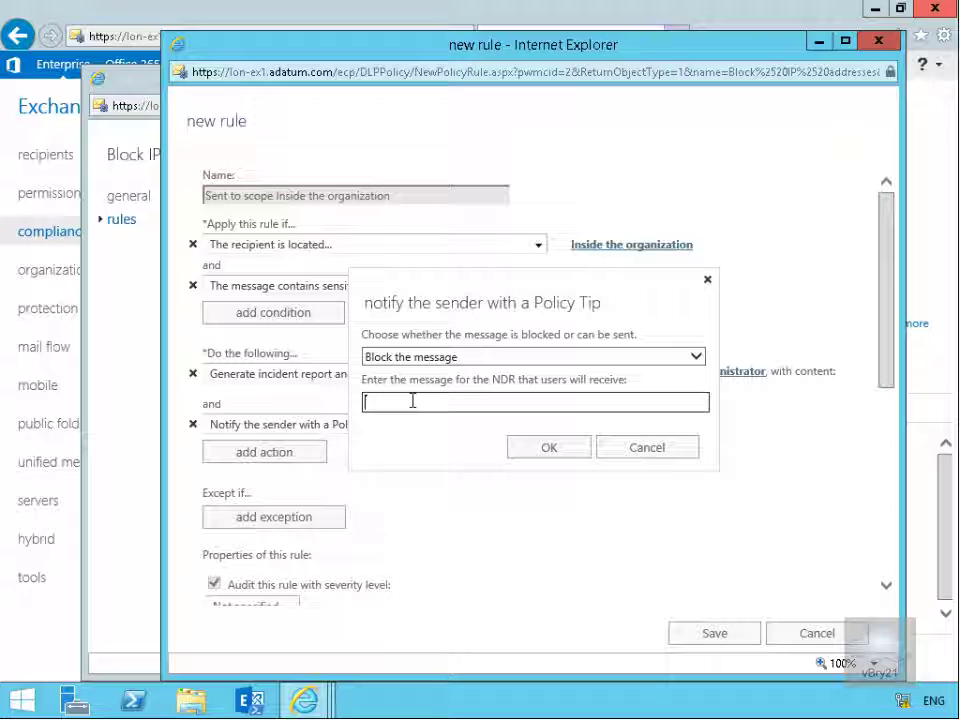
pyautogui.hotkey('ctrl', 'v')
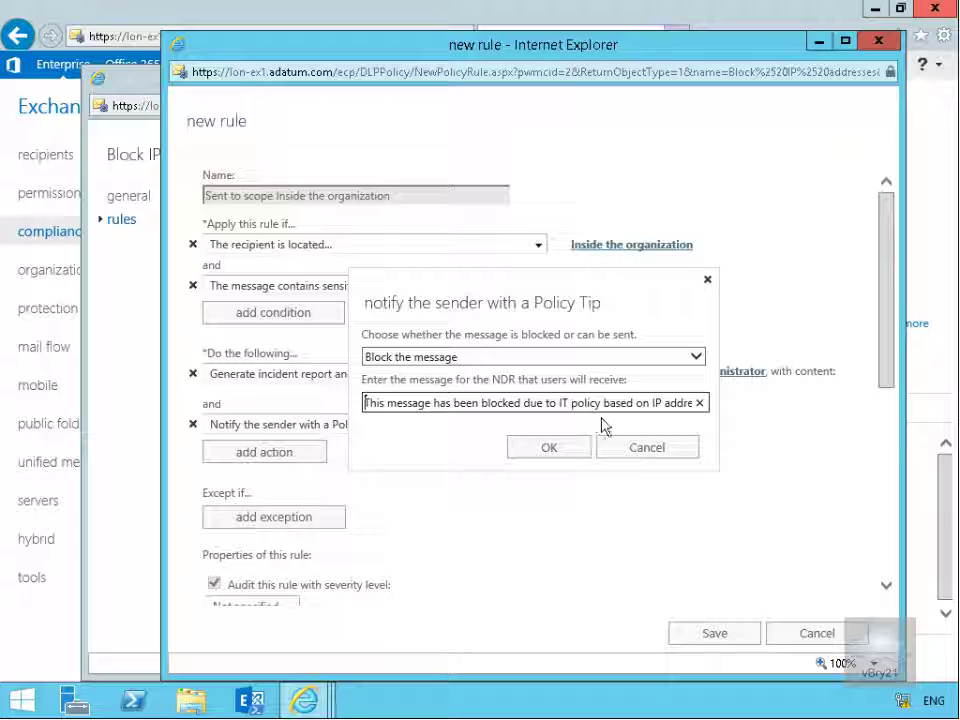
pyautogui.click(658, 405)
pyautogui.press('End')
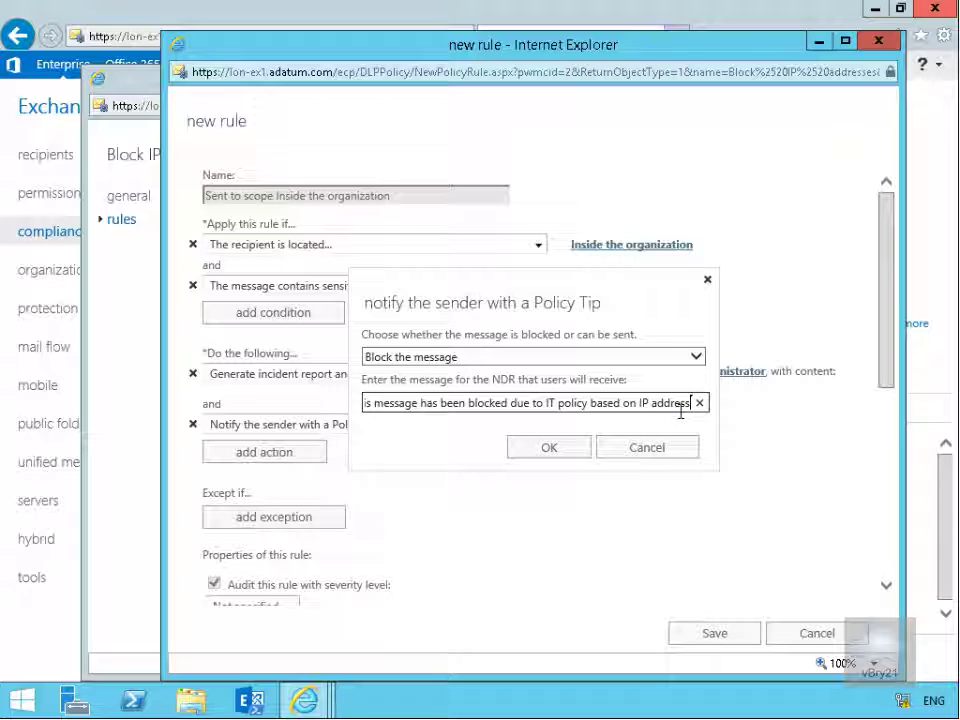
pyautogui.click(570, 451)
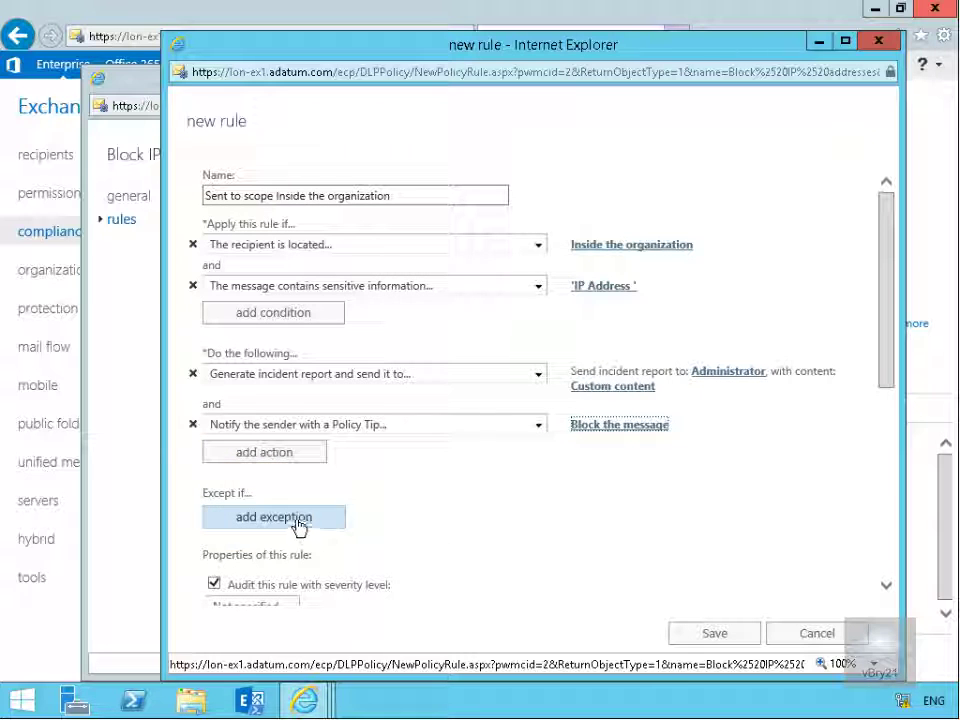
# Set the audit severity to High and activate the rule from 14/06/2016 20:00
pyautogui.click(885, 586)
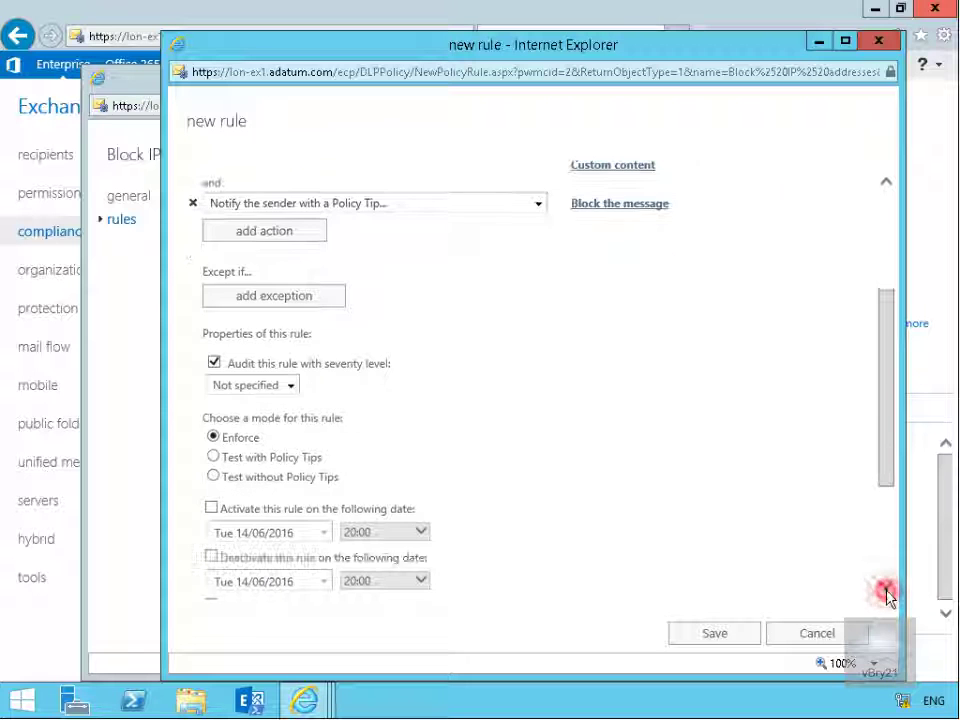
pyautogui.click(290, 274)
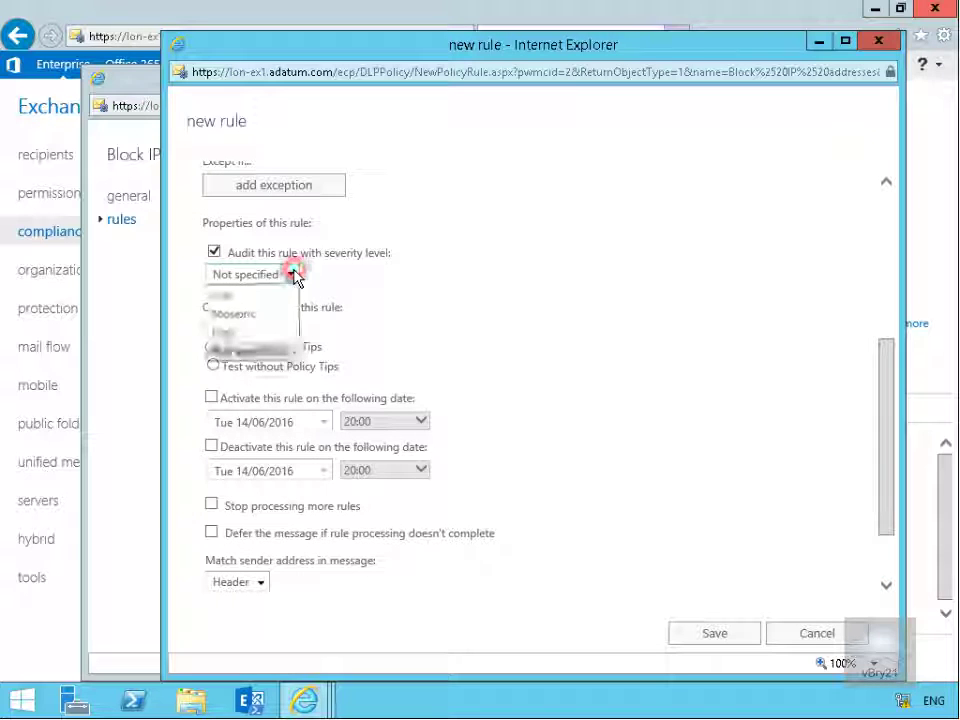
pyautogui.click(260, 333)
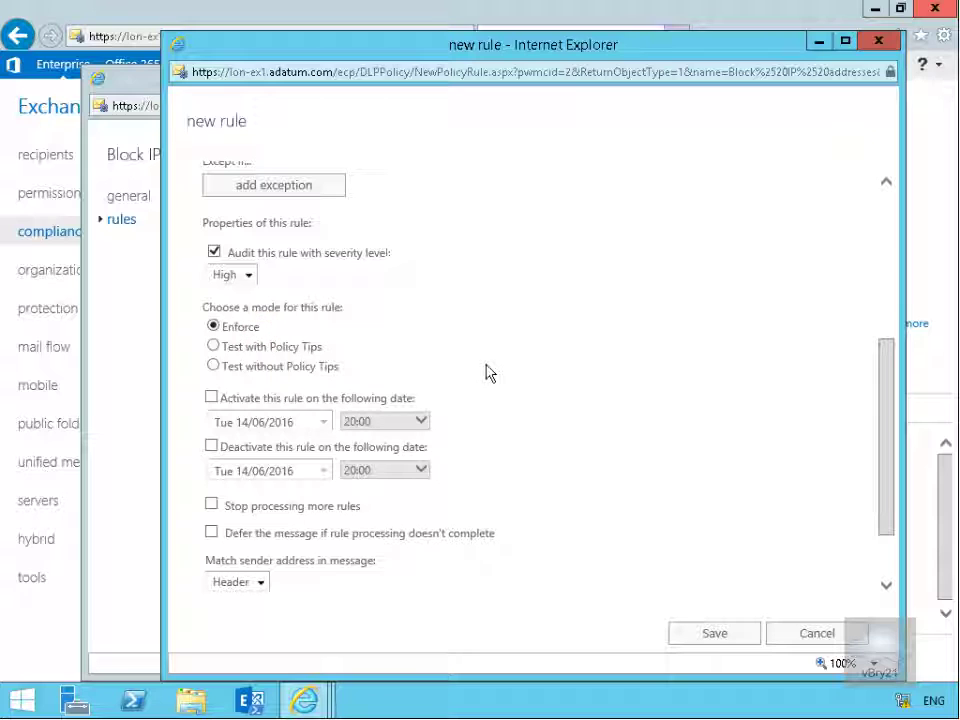
pyautogui.click(282, 400)
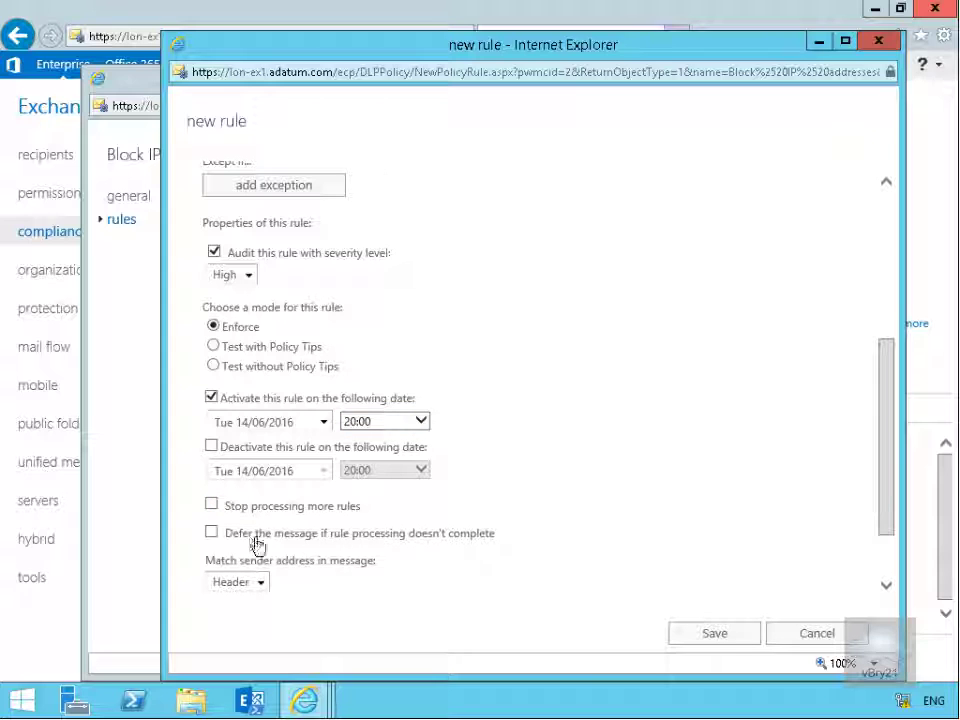
# Keep sender matching on Header, add the comment 'IT Policy', and save the rule
pyautogui.click(885, 588)
pyautogui.click(885, 588)
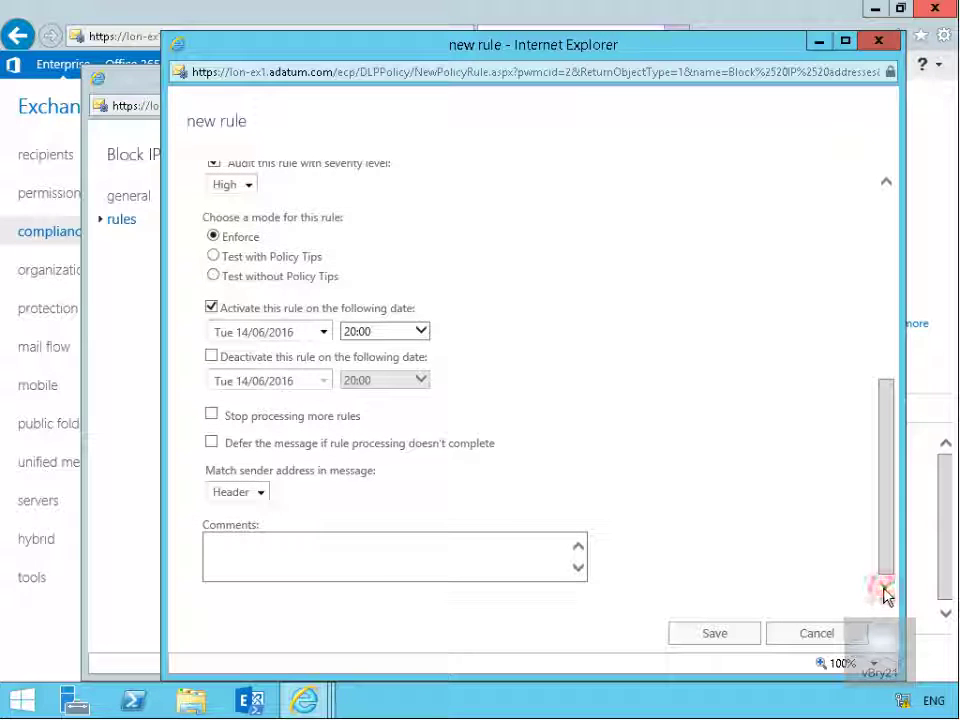
pyautogui.click(263, 493)
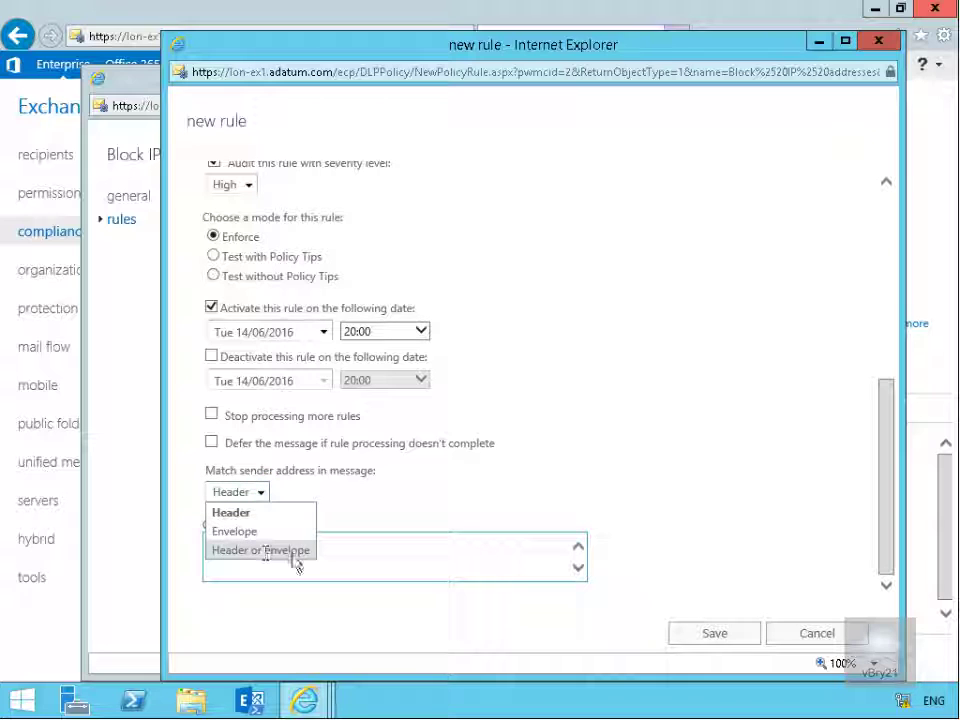
pyautogui.click(250, 511)
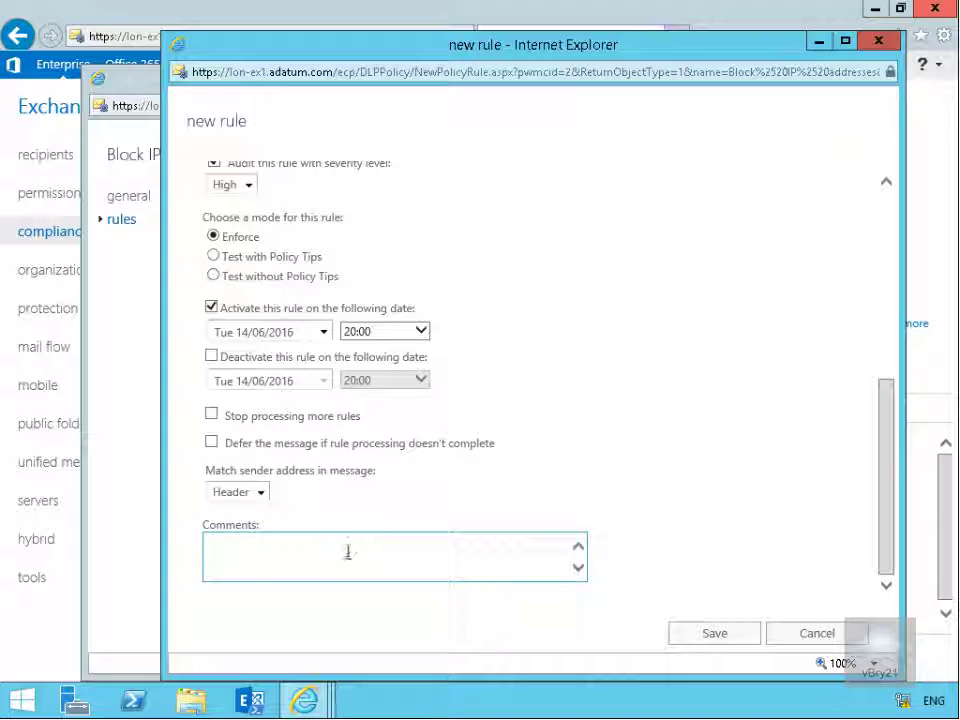
pyautogui.click(285, 549)
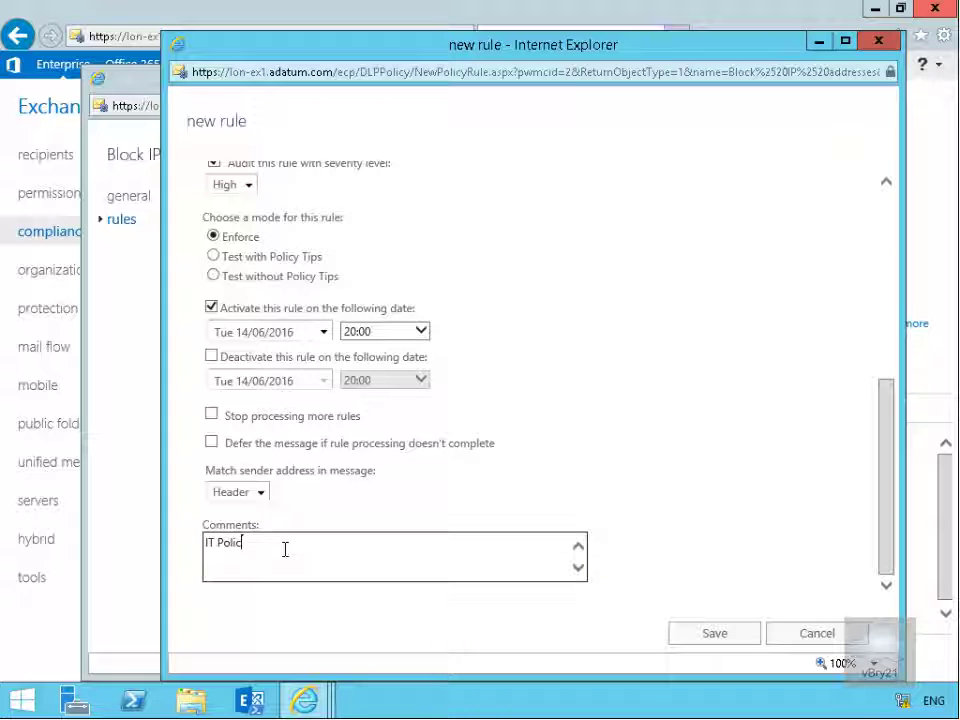
pyautogui.click(746, 634)
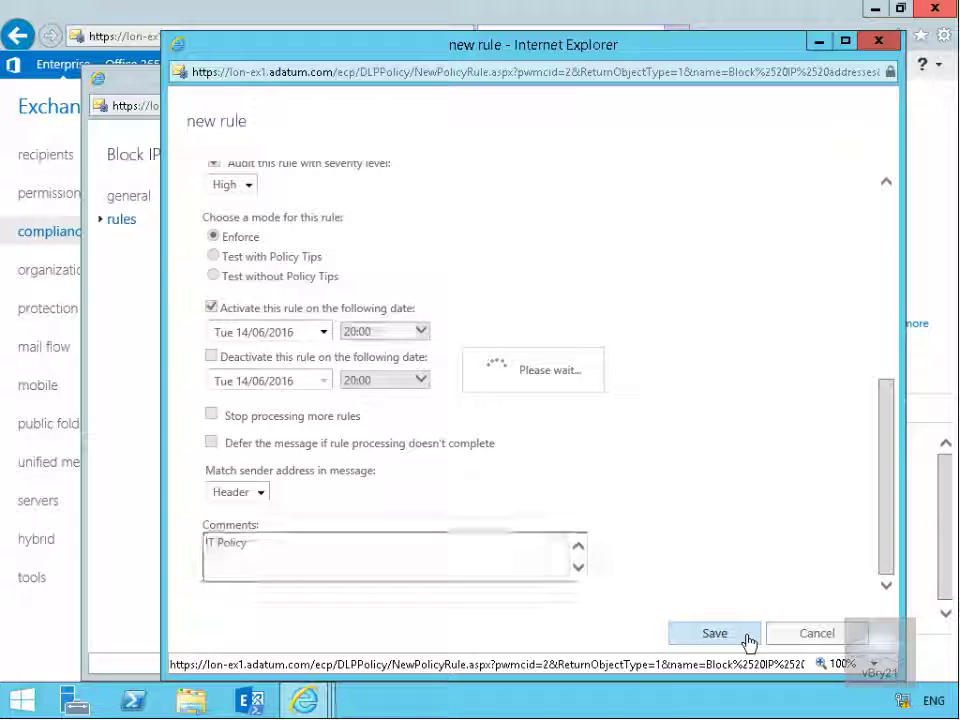